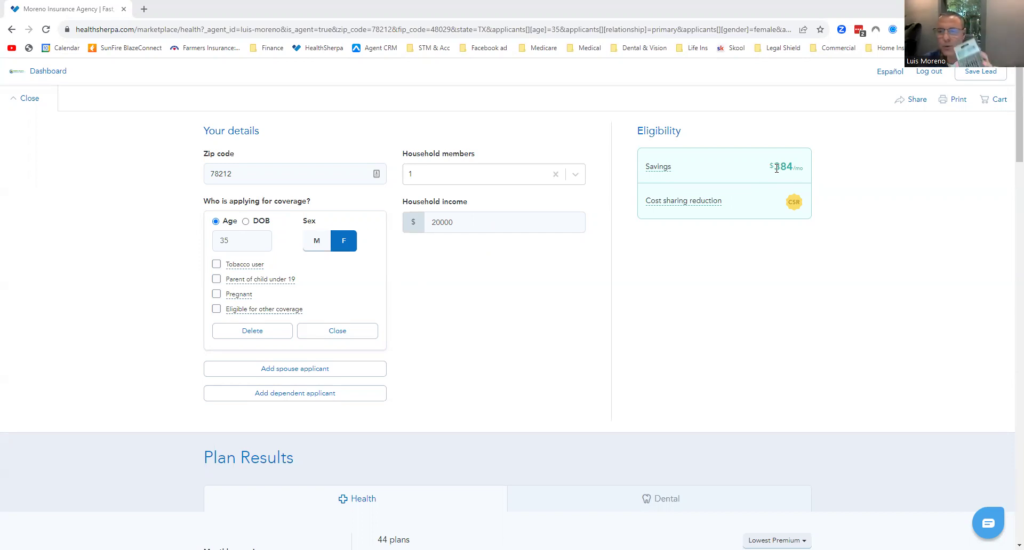
- Set the household income to 70000 and check the applicant's savings eligibility
scroll(584, 270, "down", 2)
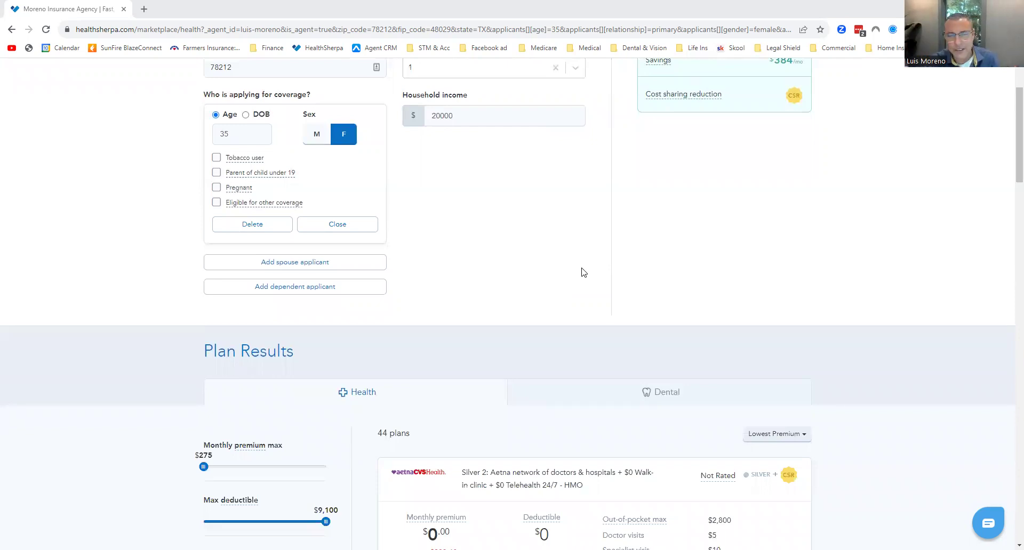
double_click(468, 116)
type("70000")
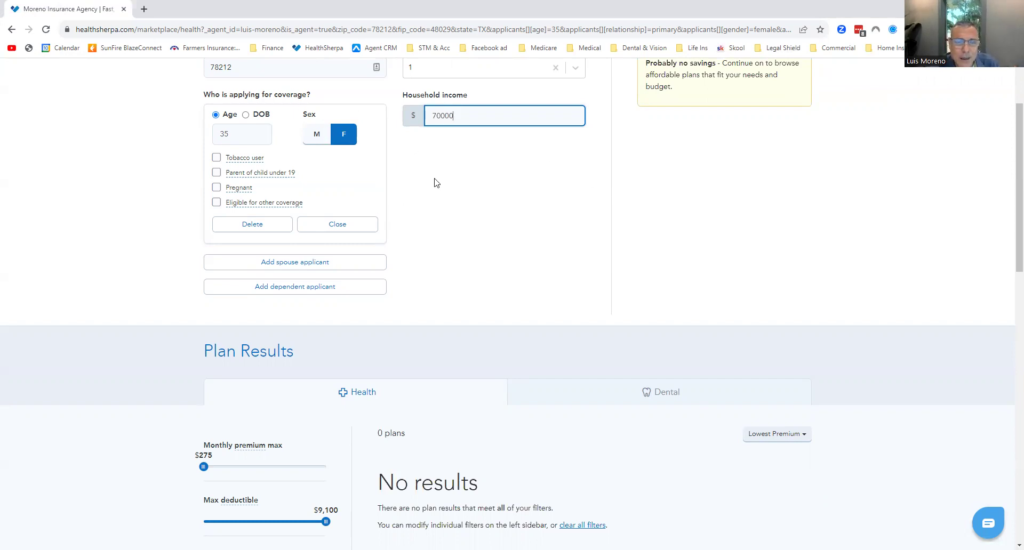
scroll(436, 183, "up", 1)
scroll(443, 172, "up", 1)
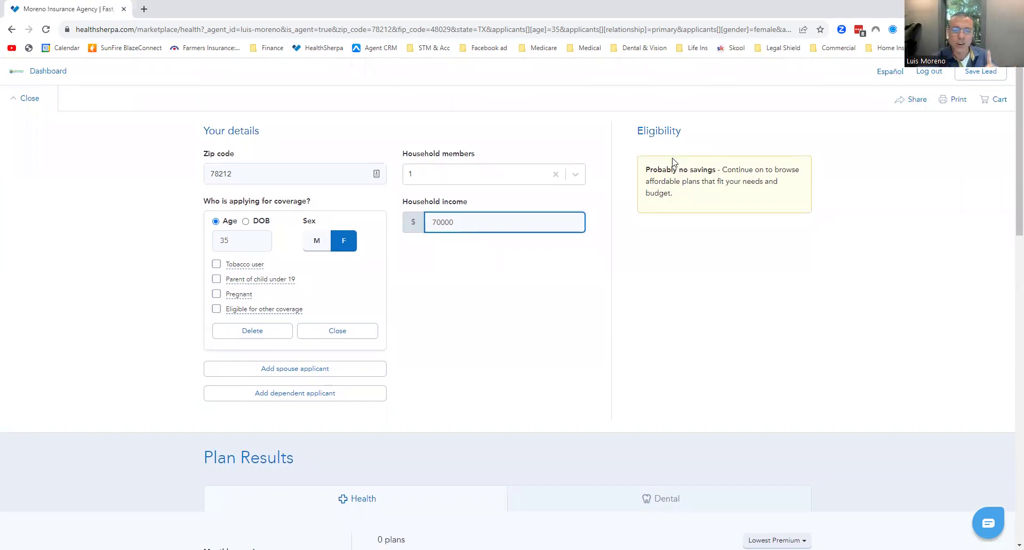
- Examine the health plan results for the 70000 income, including premium, deductible and out-of-pocket maximum of the cheapest plan
scroll(560, 313, "down", 7)
scroll(634, 230, "up", 3)
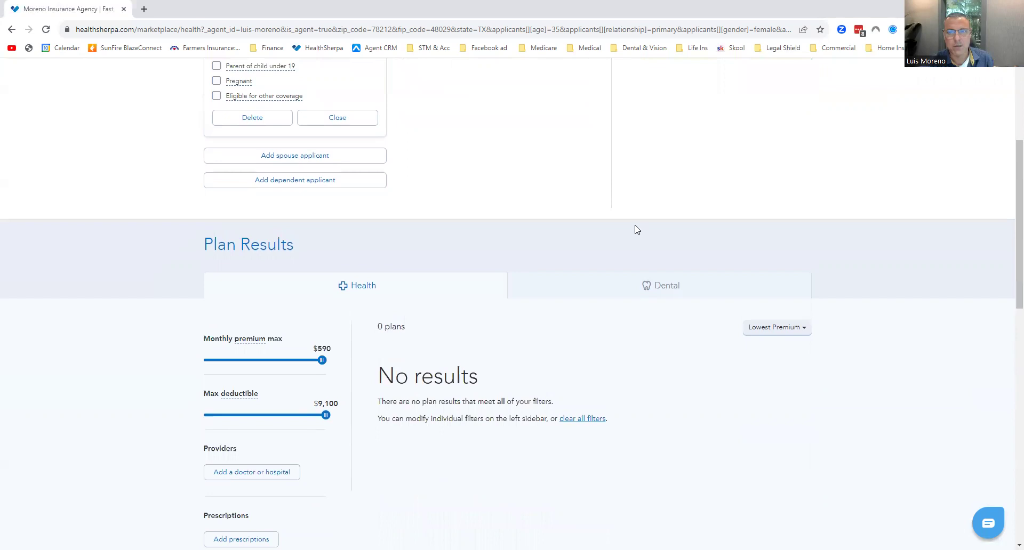
scroll(635, 230, "up", 4)
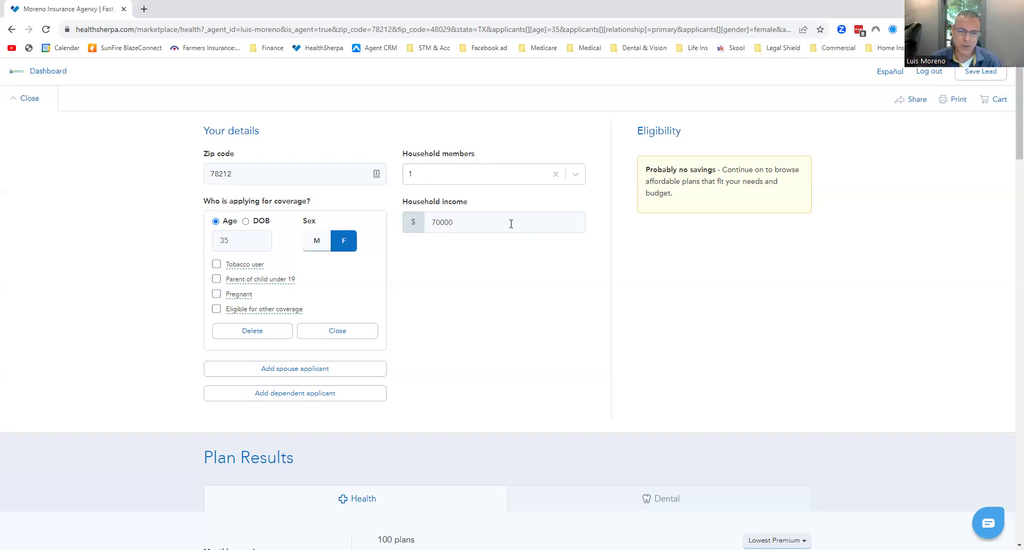
scroll(446, 304, "down", 4)
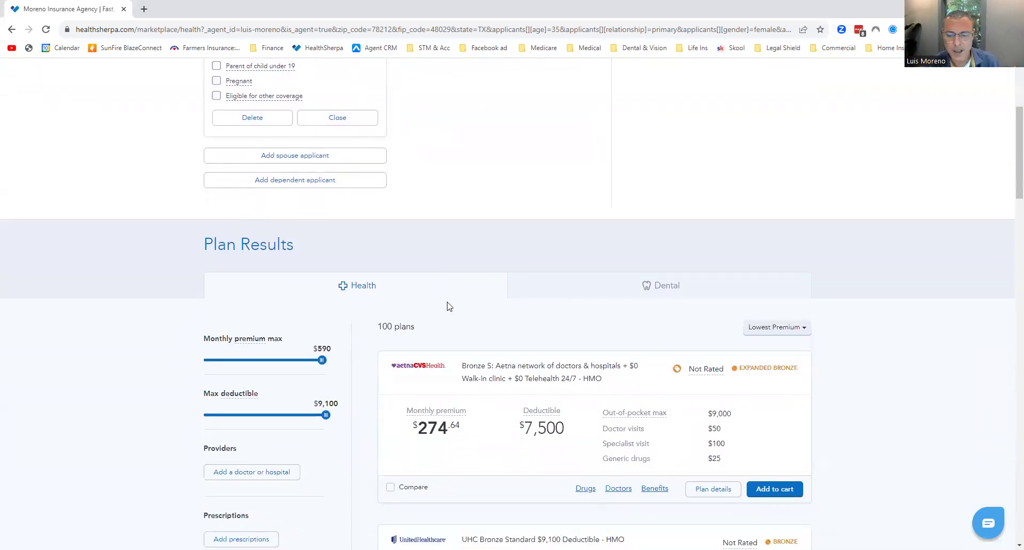
scroll(447, 307, "up", 3)
scroll(473, 190, "down", 4)
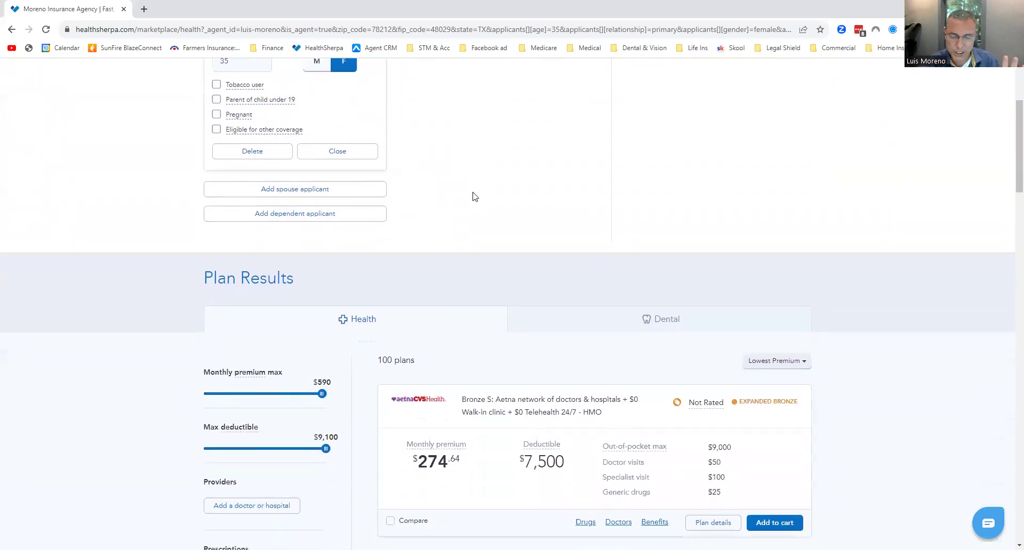
scroll(473, 196, "up", 5)
double_click(469, 221)
scroll(510, 274, "down", 3)
scroll(538, 219, "down", 2)
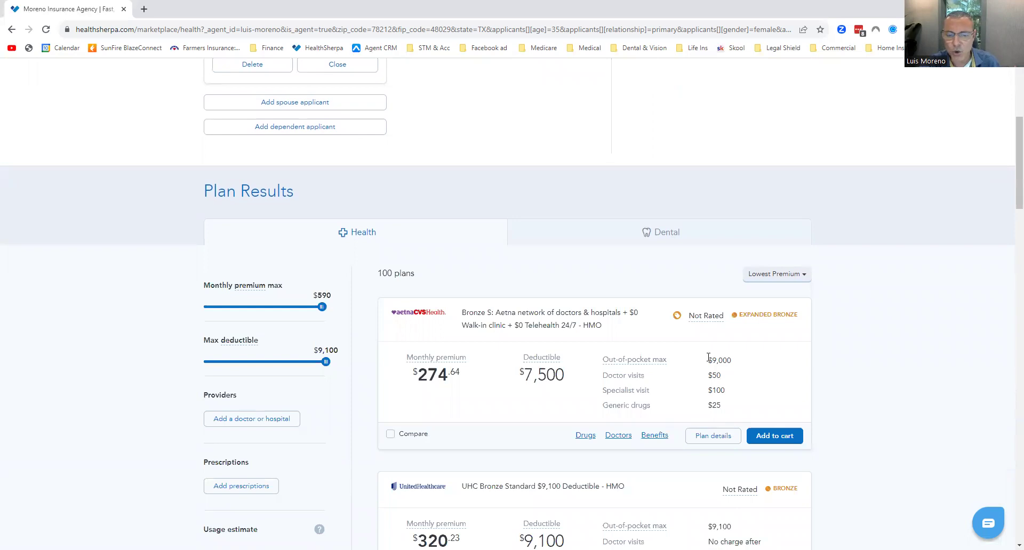
- Filter the health plan results to Silver plans and review the cheapest plan's costs
scroll(320, 384, "down", 4)
scroll(320, 384, "down", 3)
left_click(208, 508)
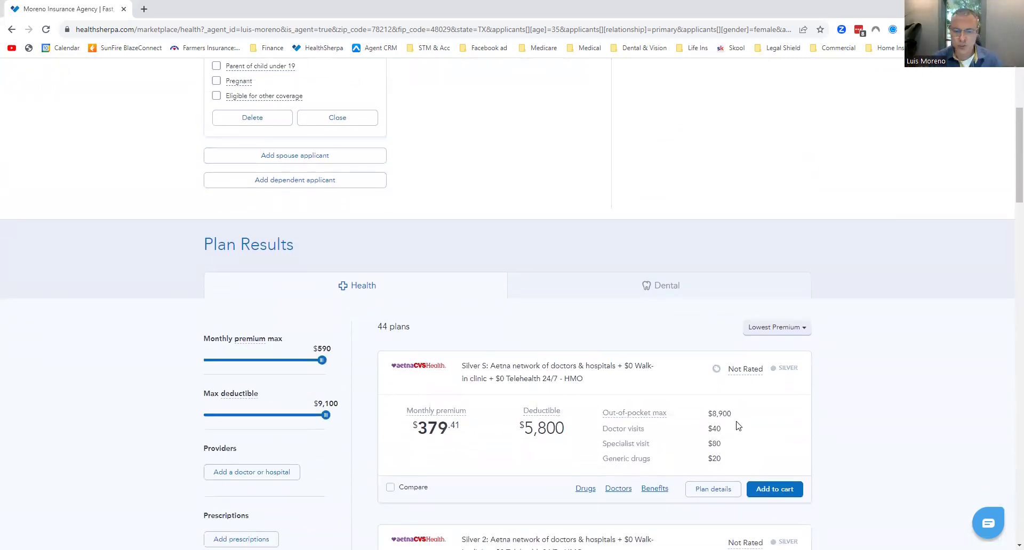
- Set the household income to 20000 and review the premium, deductible and copays of the cheapest Silver plan
scroll(725, 416, "up", 4)
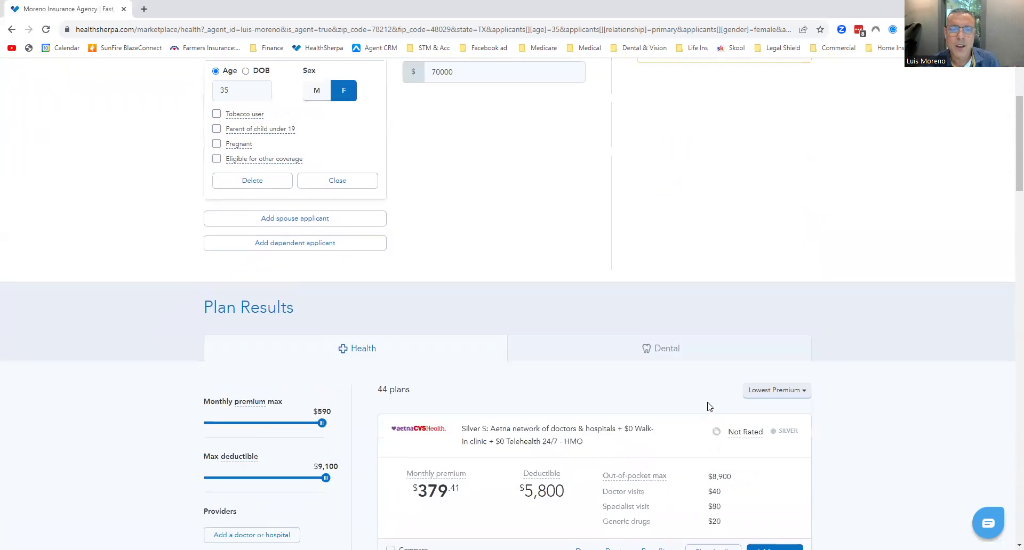
double_click(483, 222)
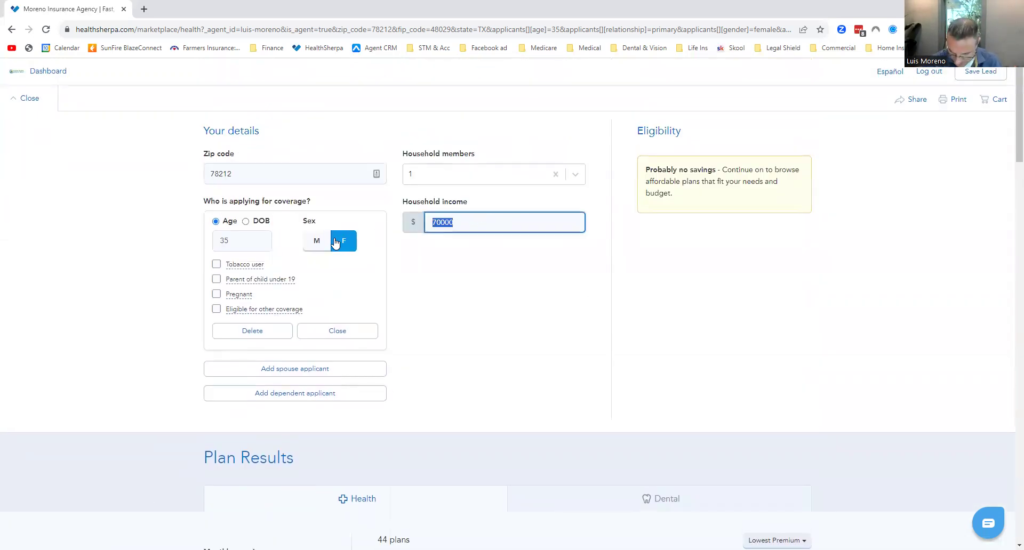
type("20000")
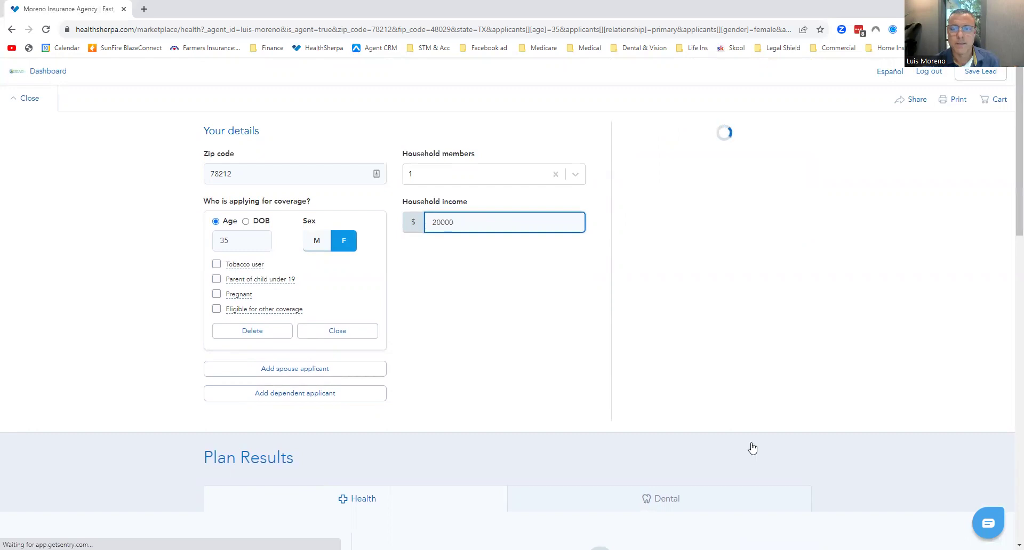
scroll(747, 416, "down", 6)
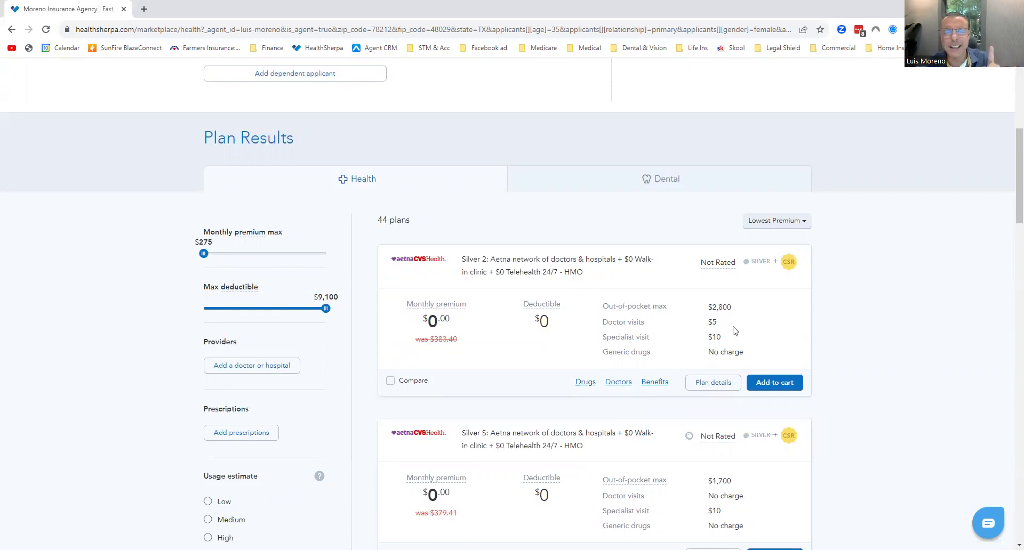
scroll(549, 226, "up", 1)
scroll(554, 221, "down", 1)
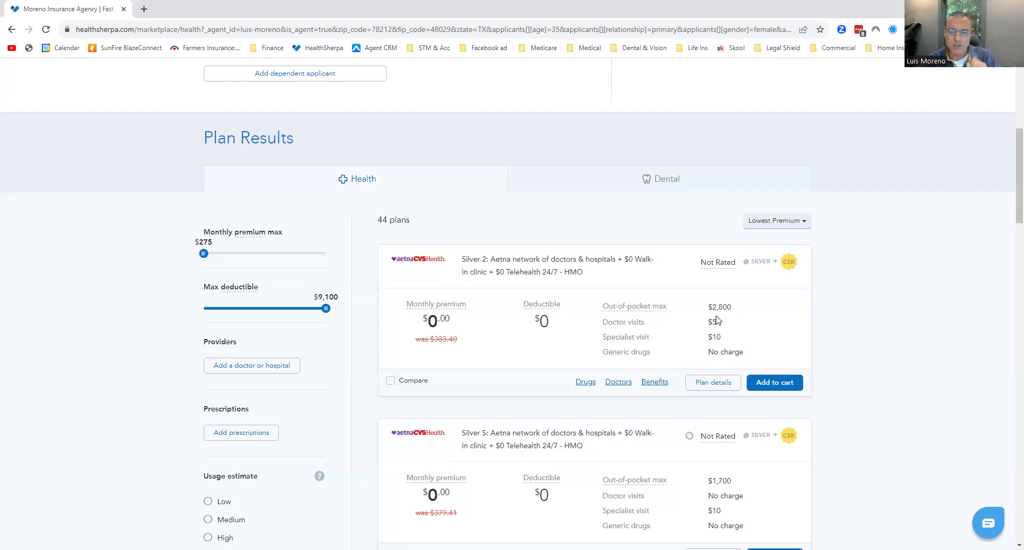
- Set the household income to 30000 and check the savings and the cheapest Silver plan's out-of-pocket maximum
scroll(730, 357, "up", 6)
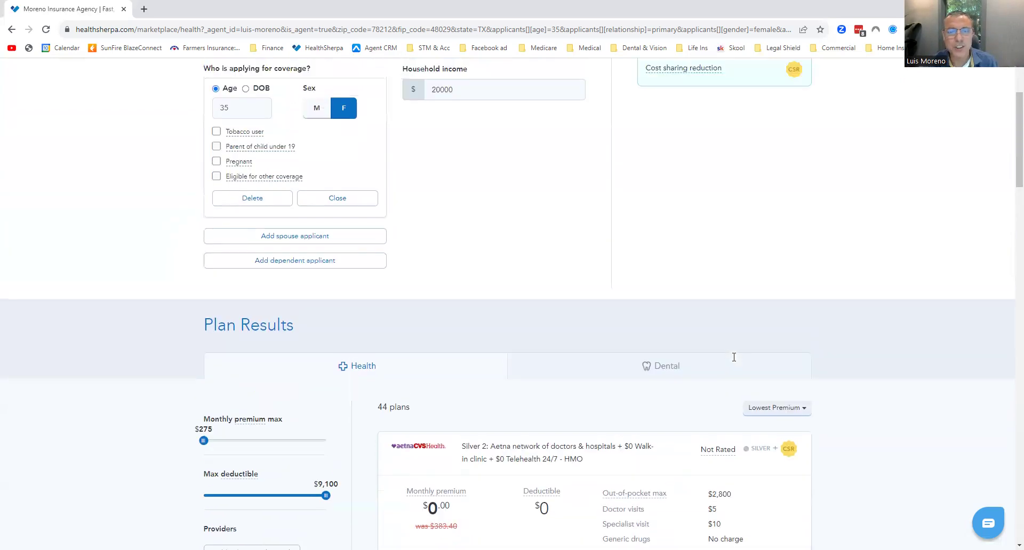
scroll(720, 357, "down", 1)
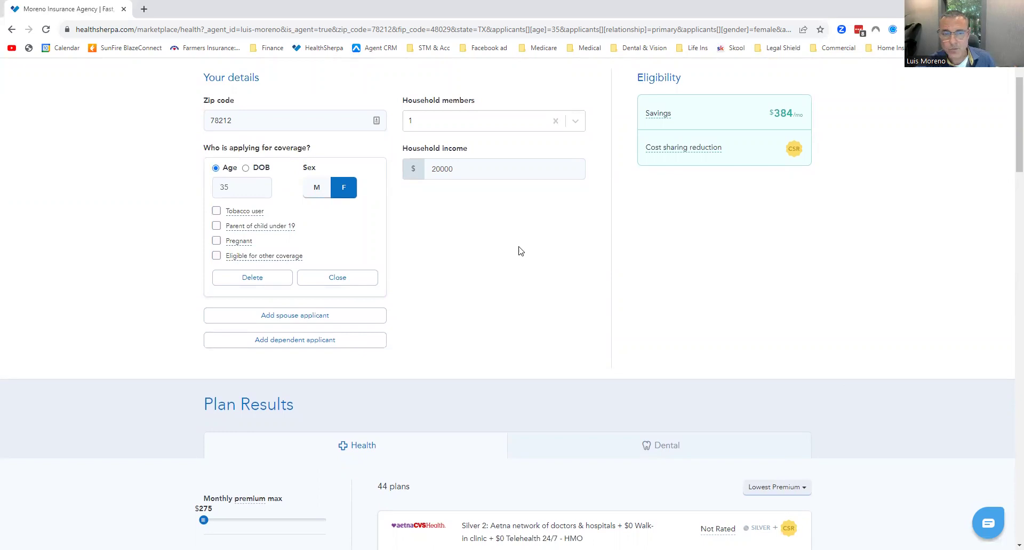
left_click(477, 164)
type("30000")
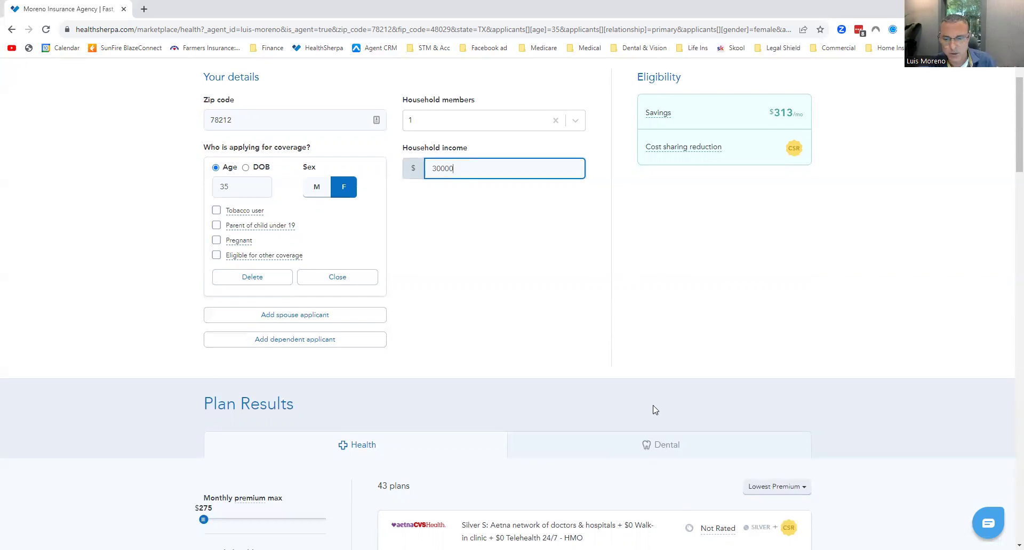
scroll(655, 408, "down", 3)
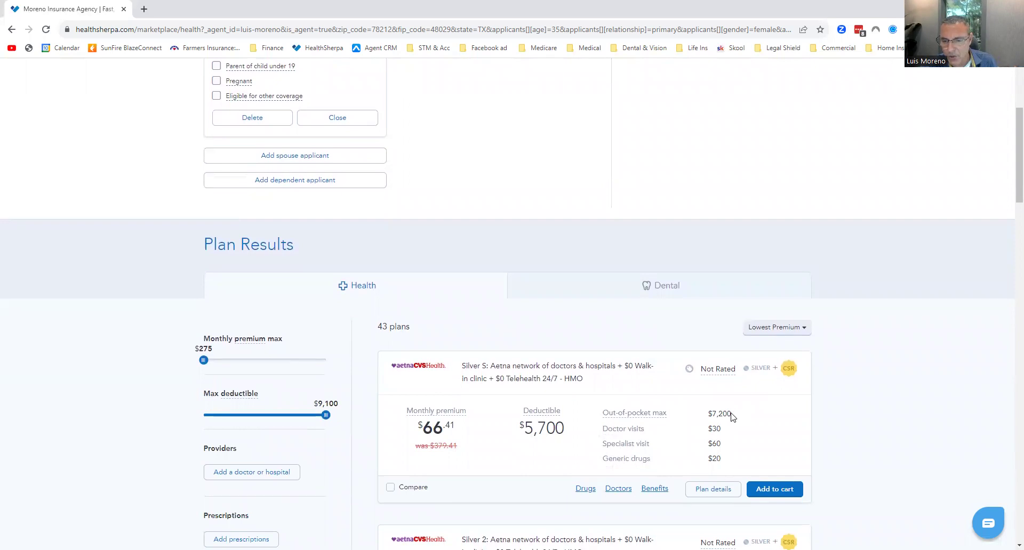
scroll(729, 433, "up", 4)
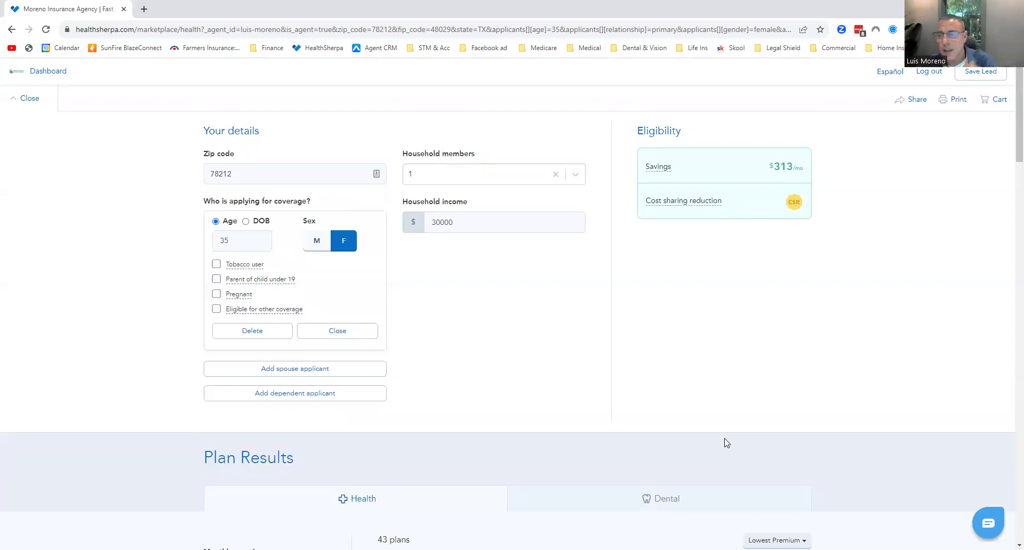
scroll(596, 304, "down", 3)
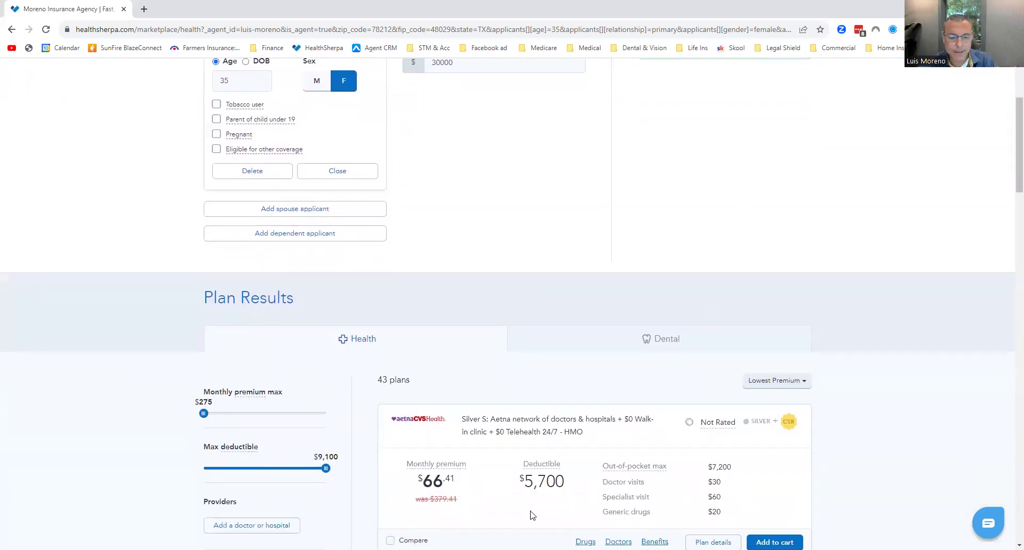
scroll(533, 515, "down", 1)
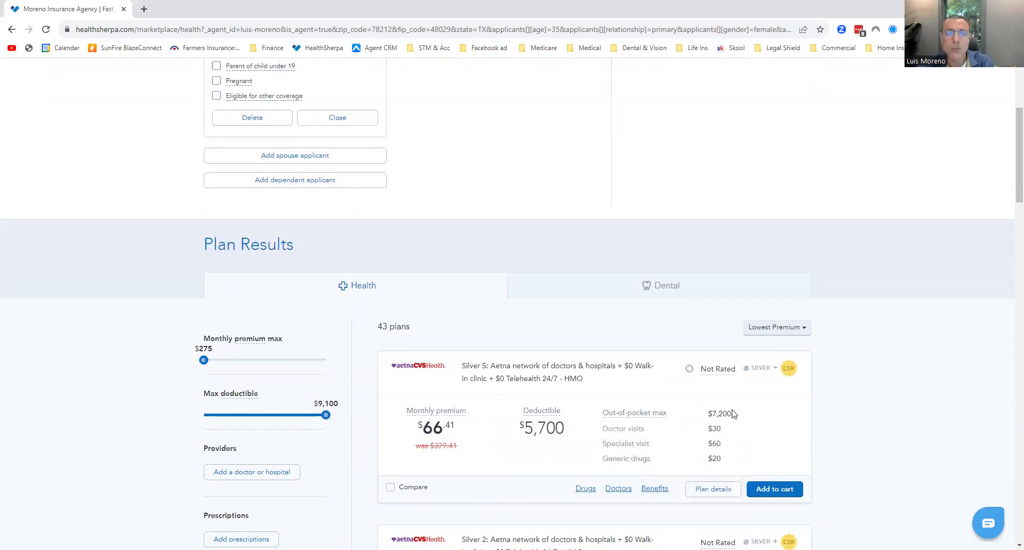
- Return the household income to 20000 and compare the cheapest Silver plan's out-of-pocket maximum and visit costs
scroll(599, 286, "up", 4)
double_click(492, 227)
type("20000")
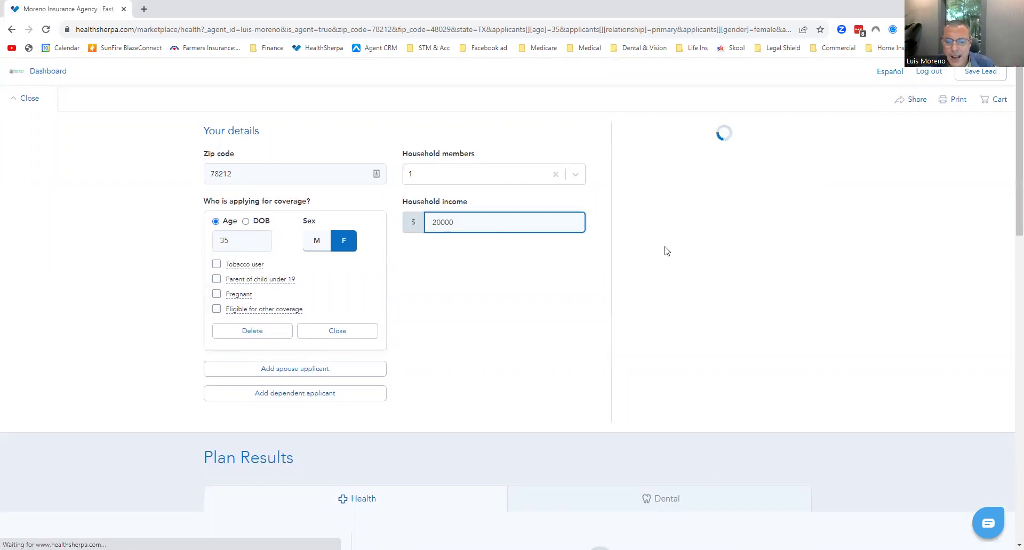
scroll(667, 251, "down", 6)
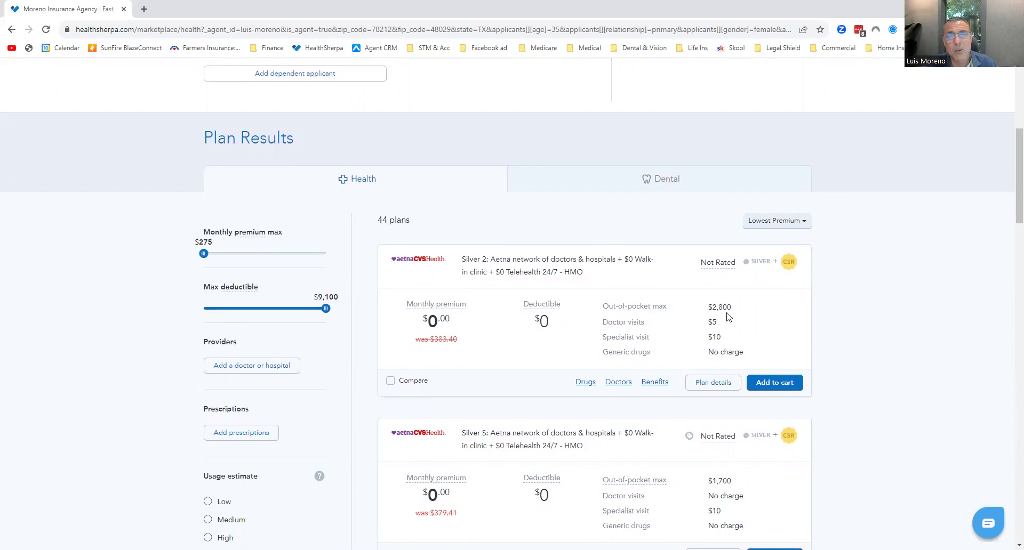
mouse_move(656, 314)
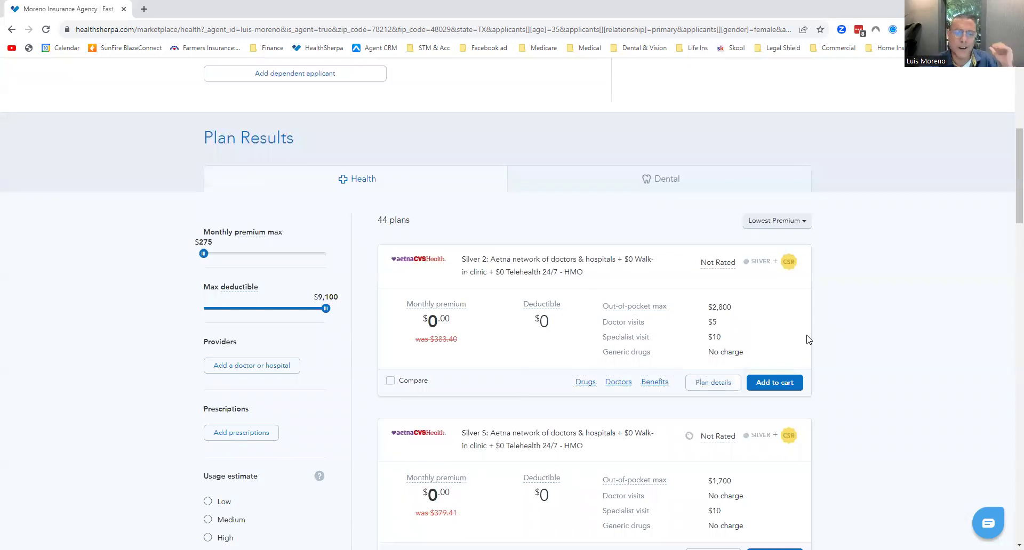
scroll(758, 341, "up", 5)
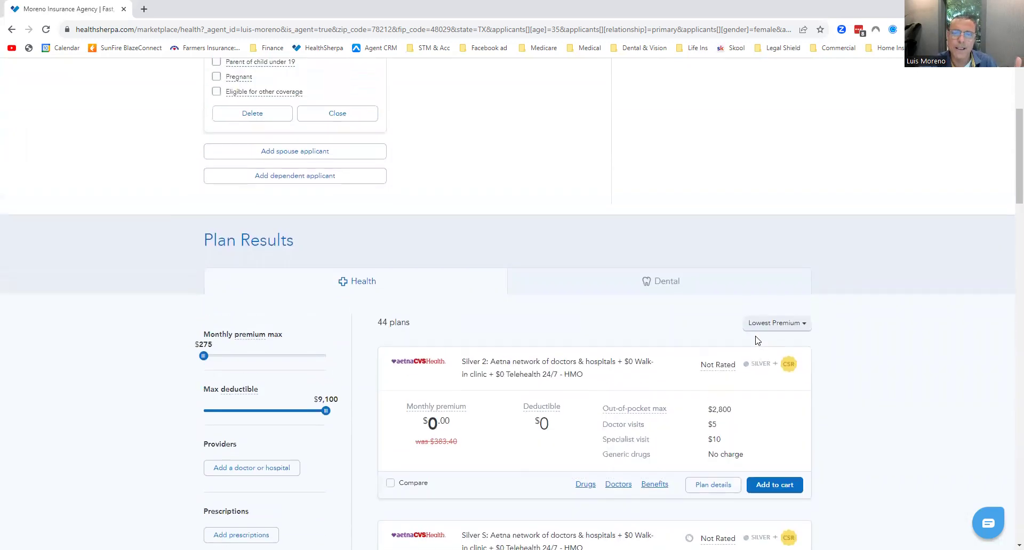
scroll(585, 329, "down", 2)
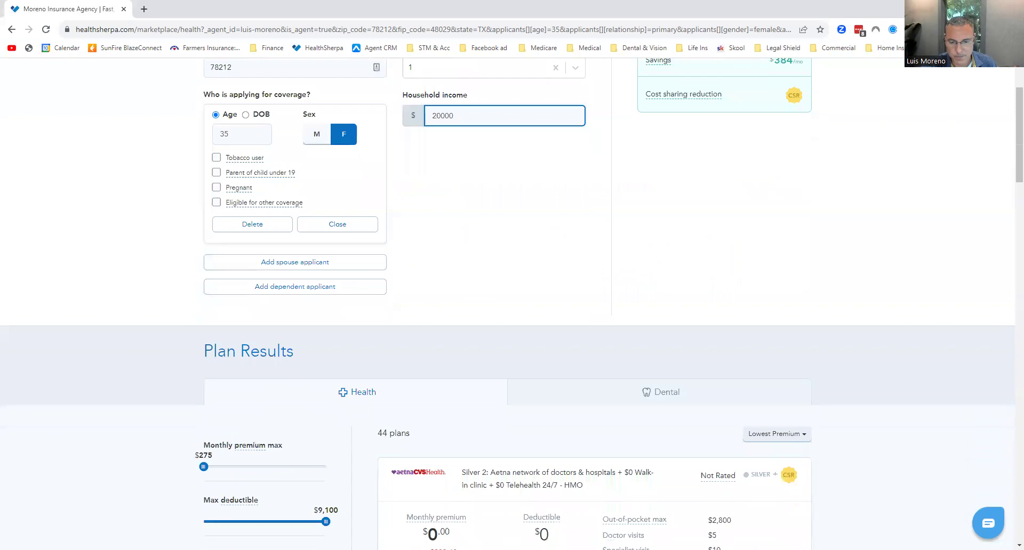